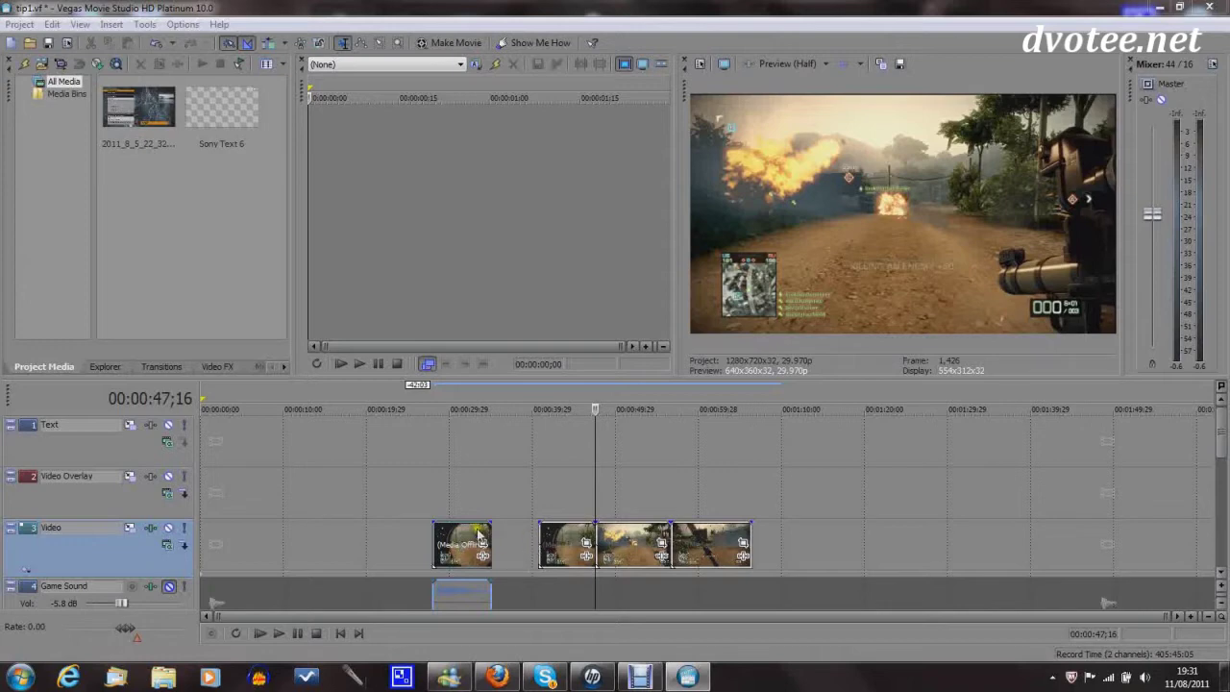
Move the clip that has its game sound attached out of the way to about 1:47 on the timeline
click(463, 545)
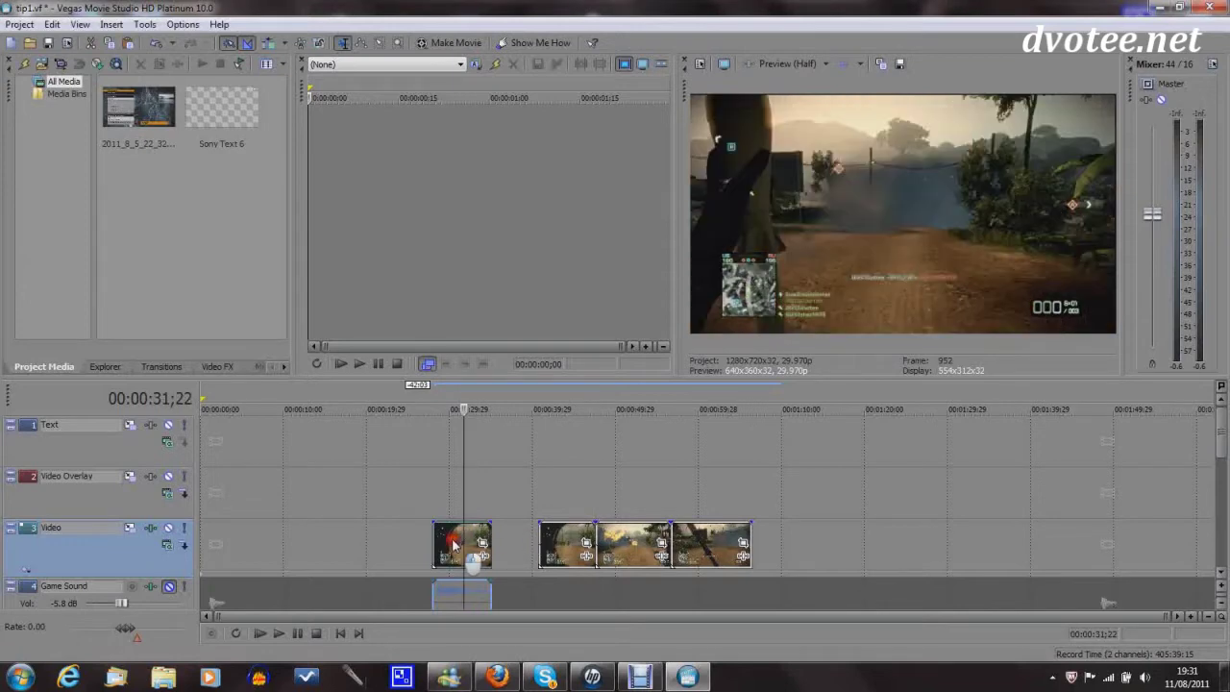
drag(454, 545, 426, 545)
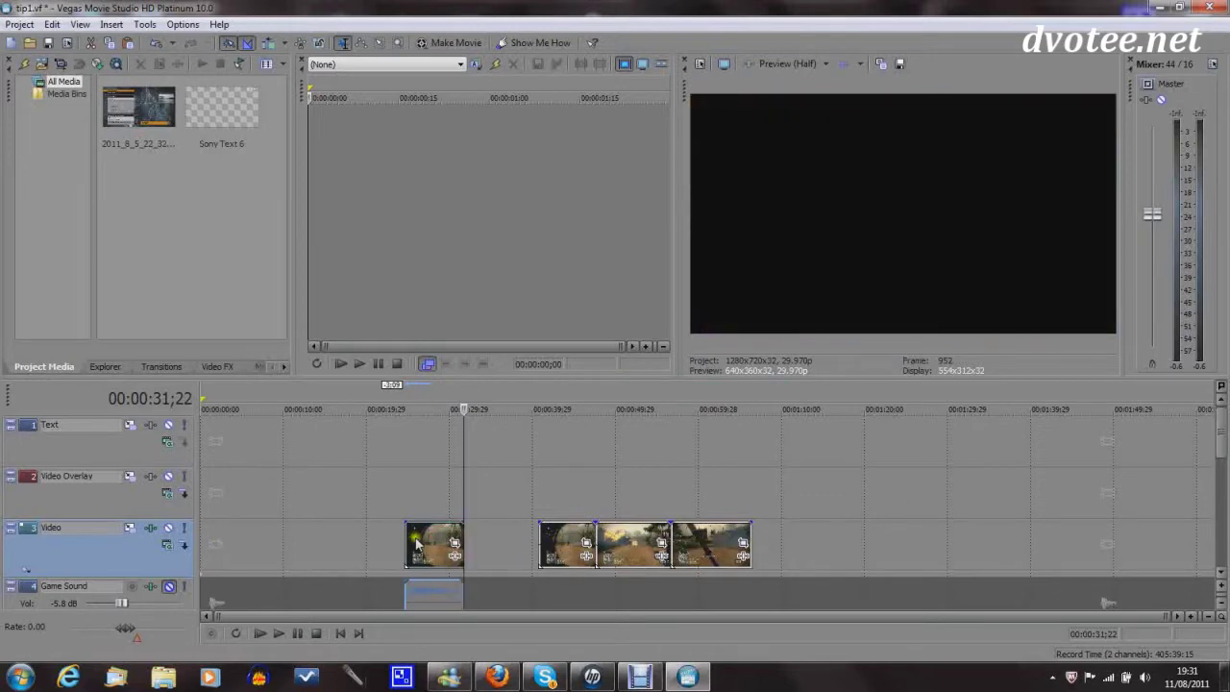
drag(442, 545, 615, 545)
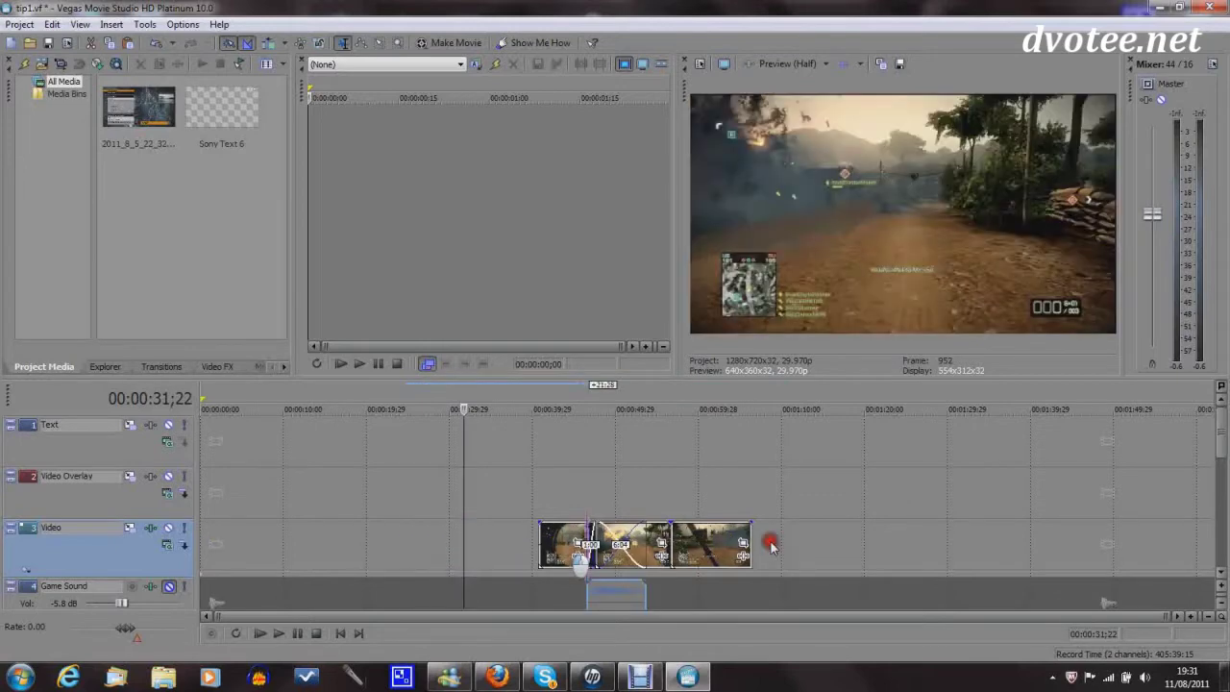
drag(771, 546, 1126, 545)
Move the three soundless clips earlier on the Video track, starting at about 7, 17 and 26 seconds
drag(552, 543, 273, 544)
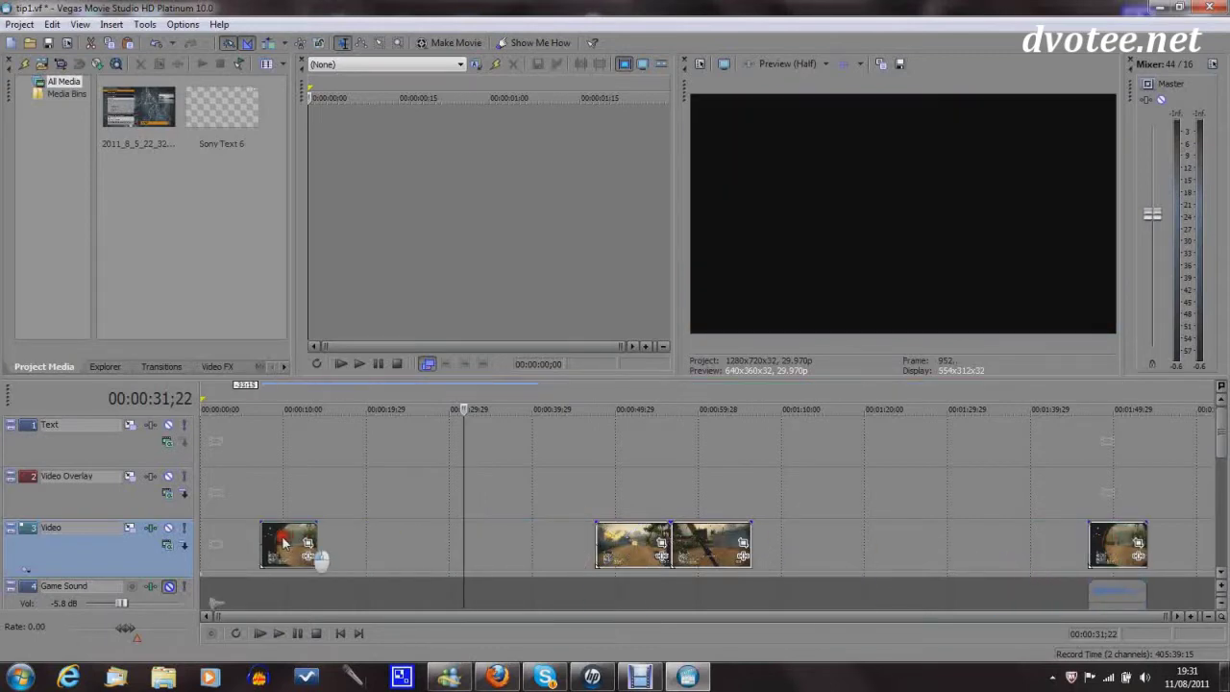
drag(623, 545, 371, 545)
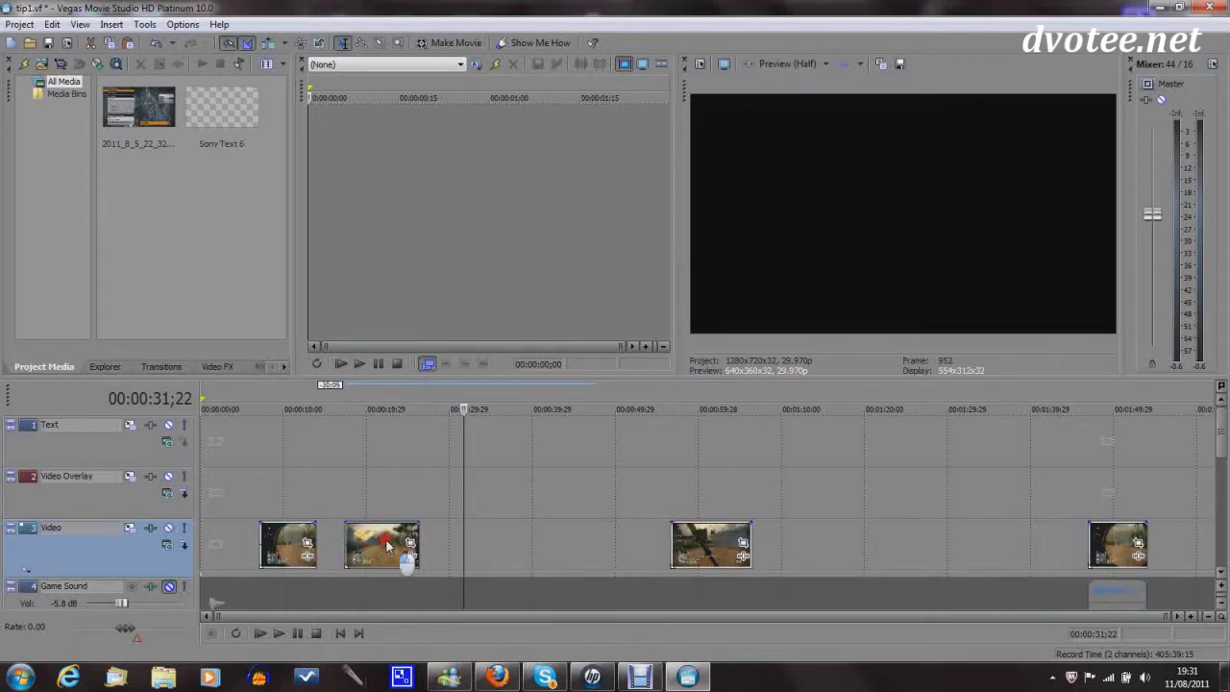
drag(711, 545, 460, 545)
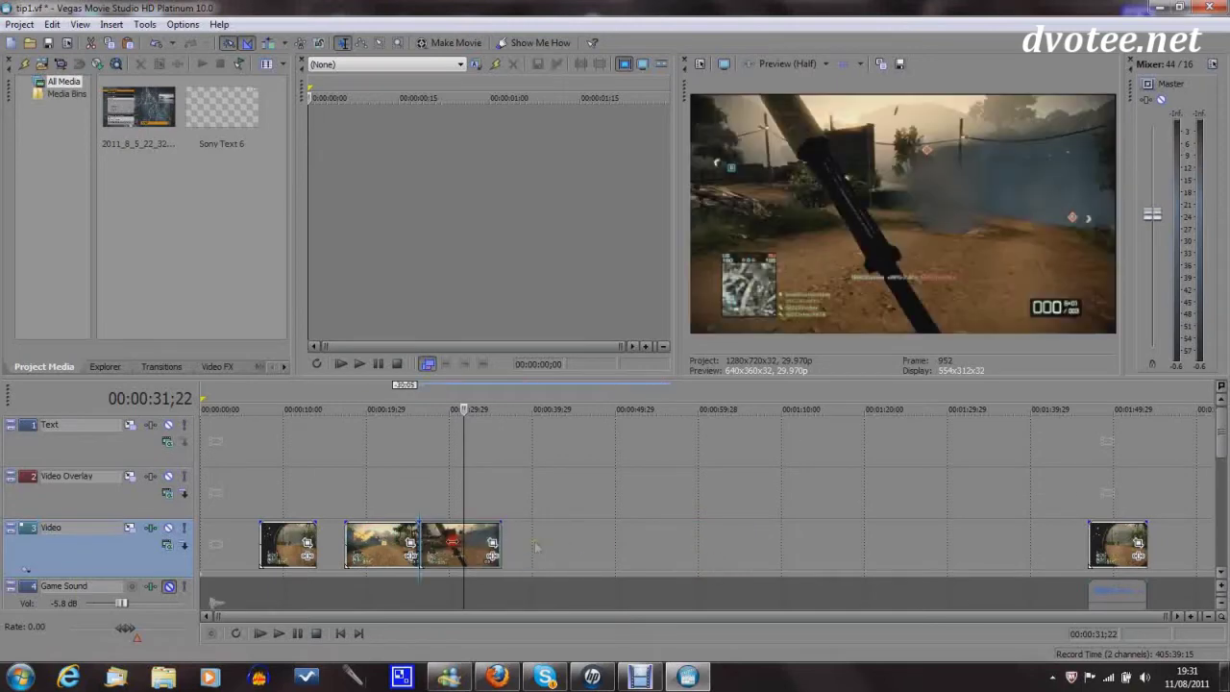
Spread the three clips apart on the Video track so they start at about 6, 17 and 33 seconds
scroll(390, 553, up, 5)
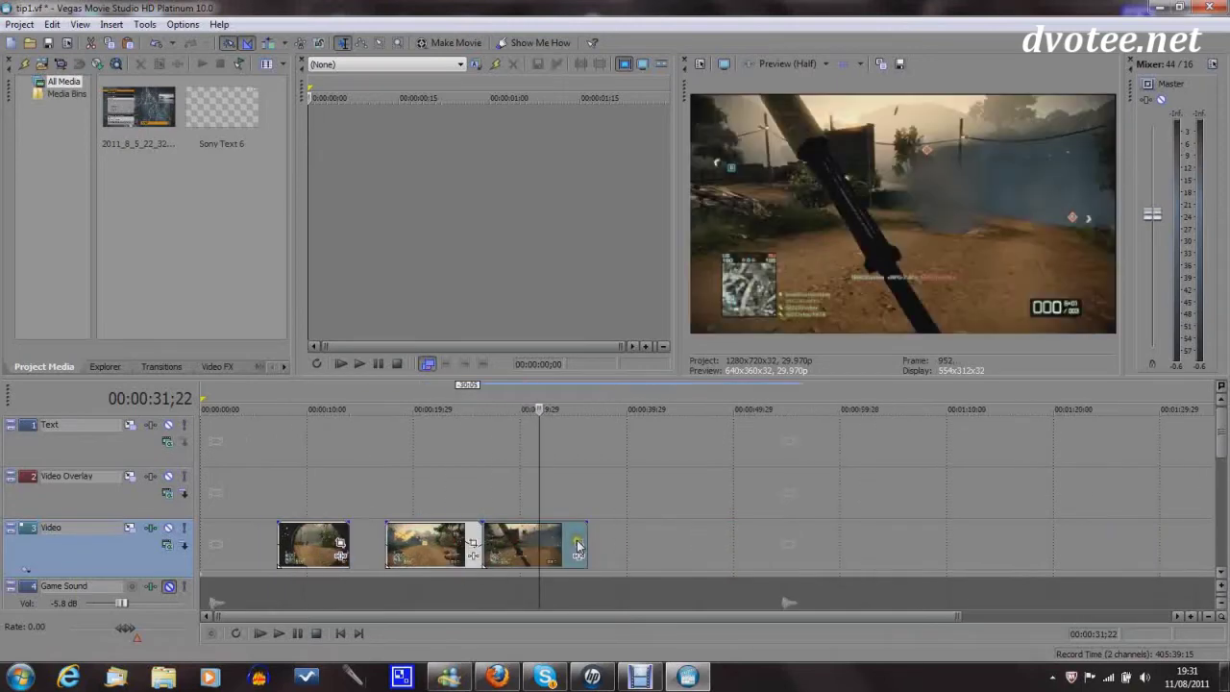
drag(373, 616, 342, 620)
mouse_move(309, 548)
mouse_down()
mouse_move(374, 550)
mouse_move(363, 555)
mouse_up()
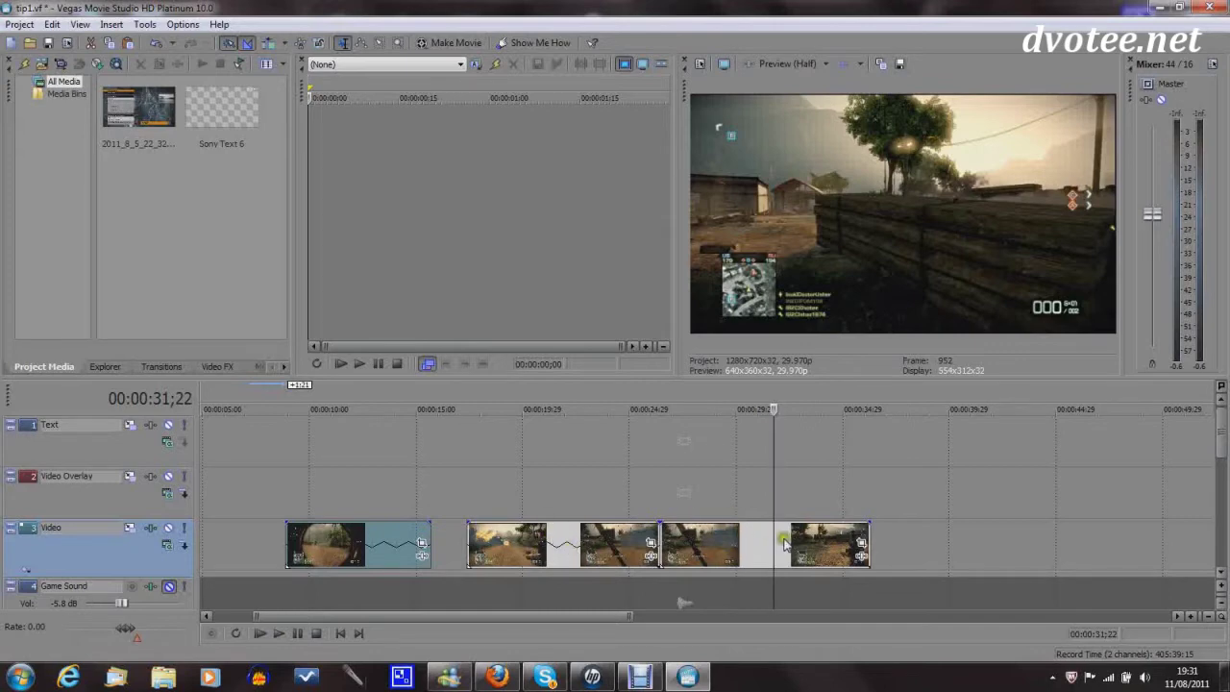
drag(743, 549, 879, 563)
drag(404, 557, 374, 561)
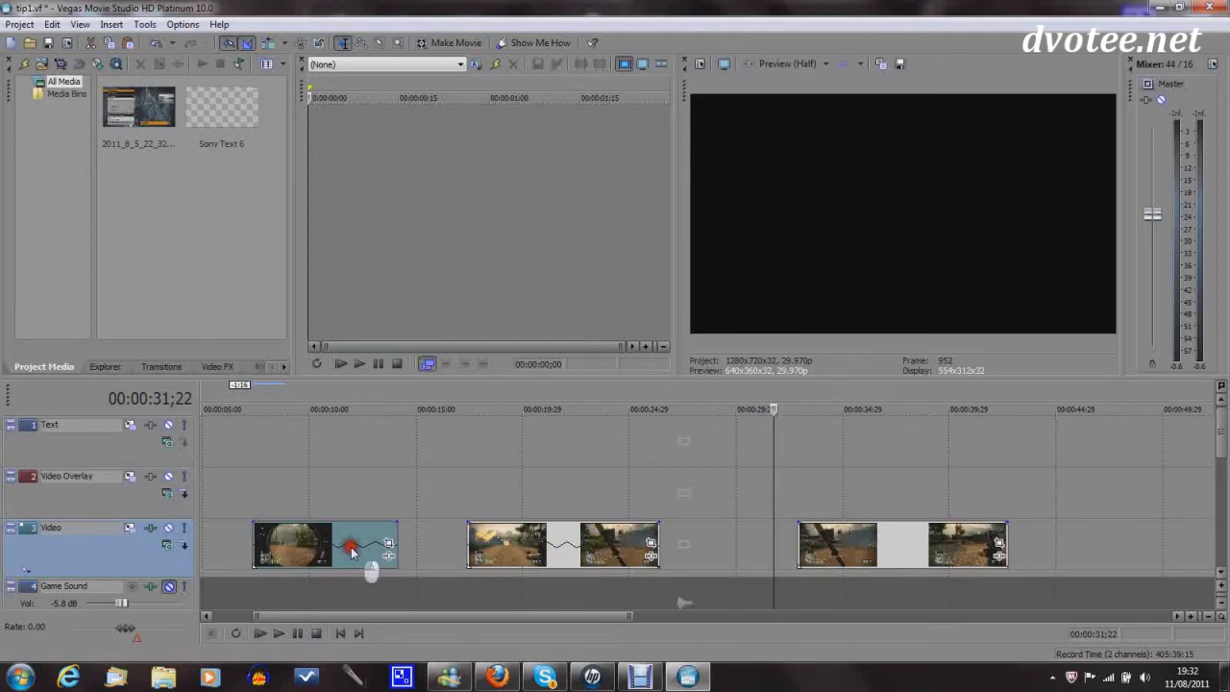
drag(357, 554, 319, 548)
drag(838, 556, 849, 565)
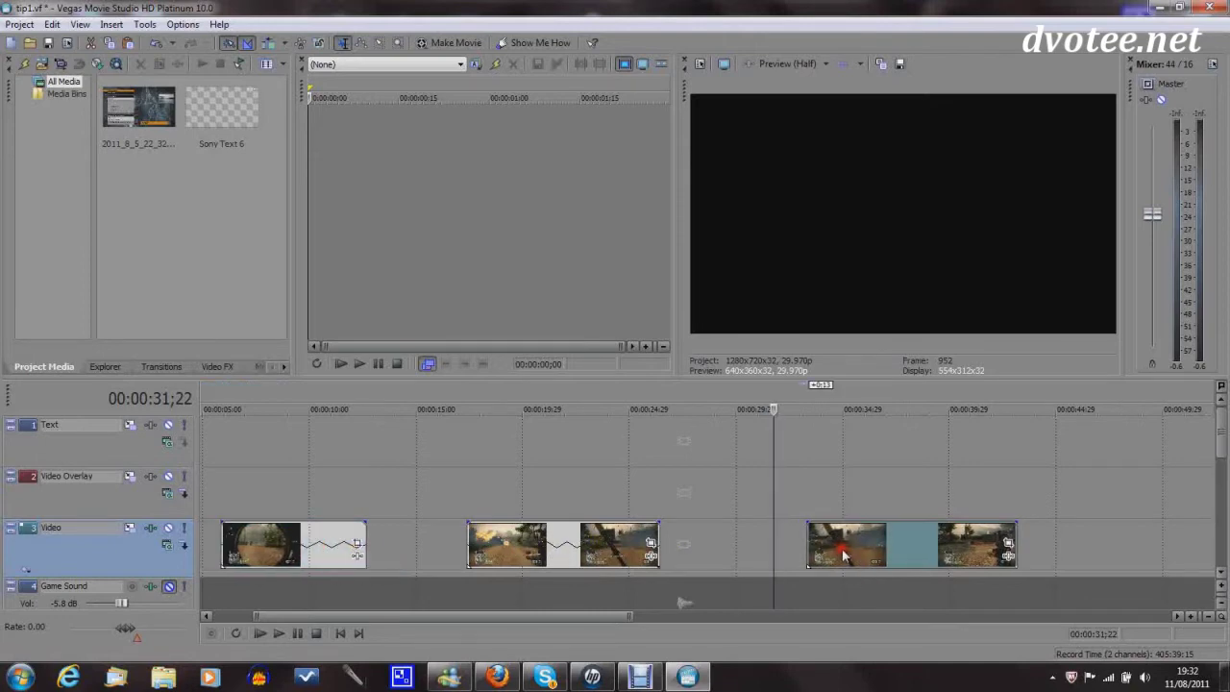
drag(596, 545, 565, 544)
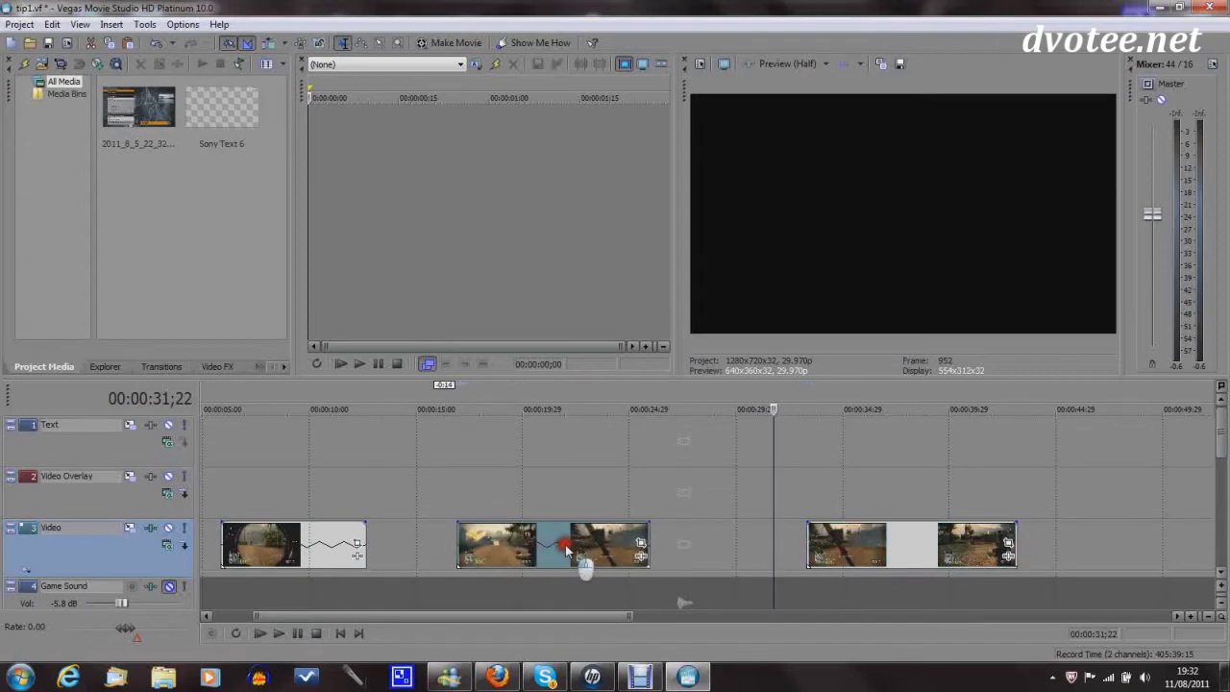
click(642, 545)
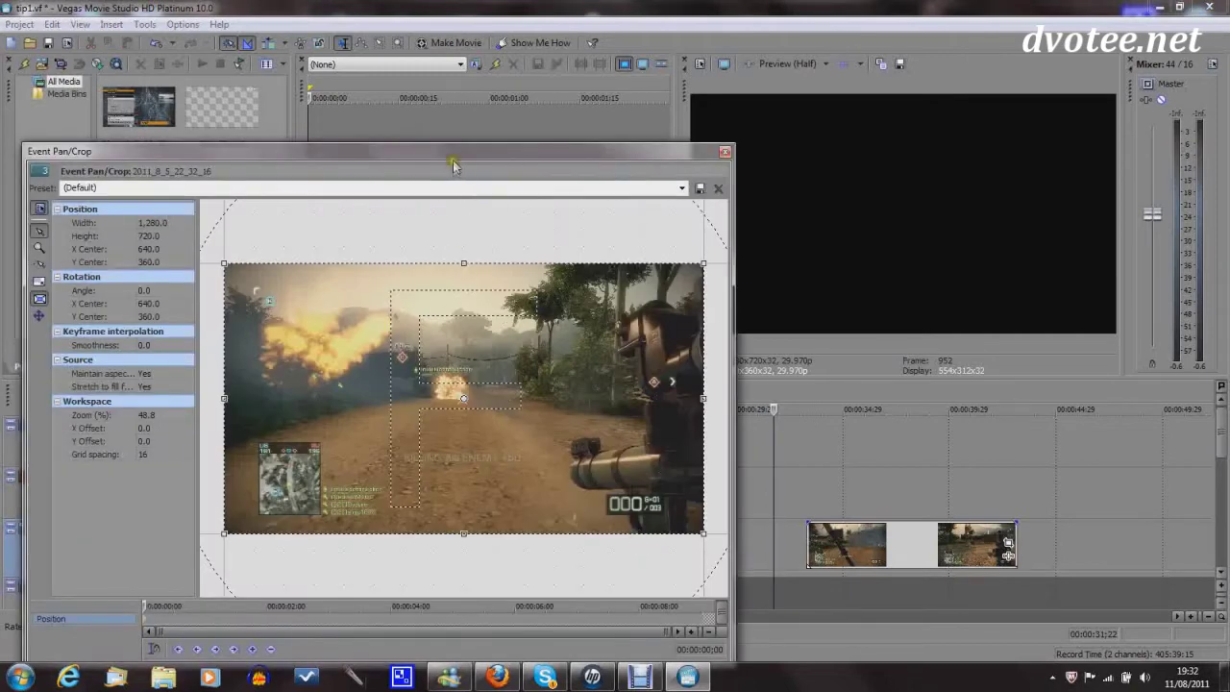
drag(450, 153, 448, 149)
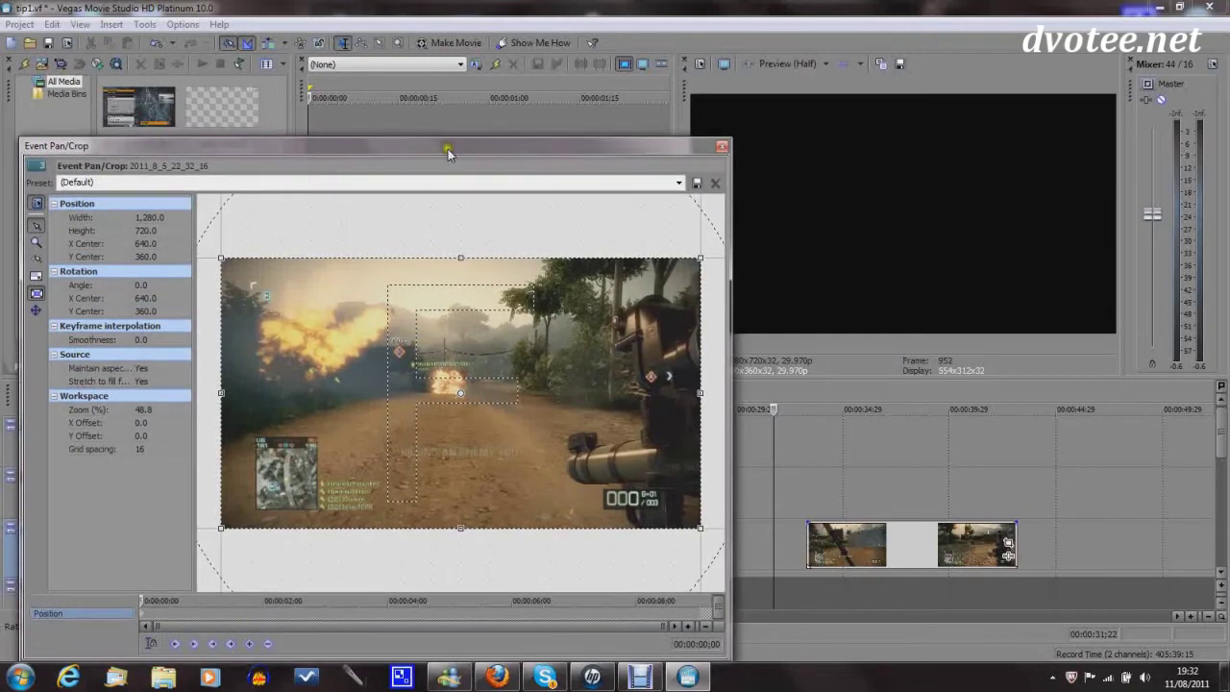
click(704, 149)
Open the middle clip's Event Pan/Crop settings and scrub through its keyframe timeline, returning to the start
click(547, 531)
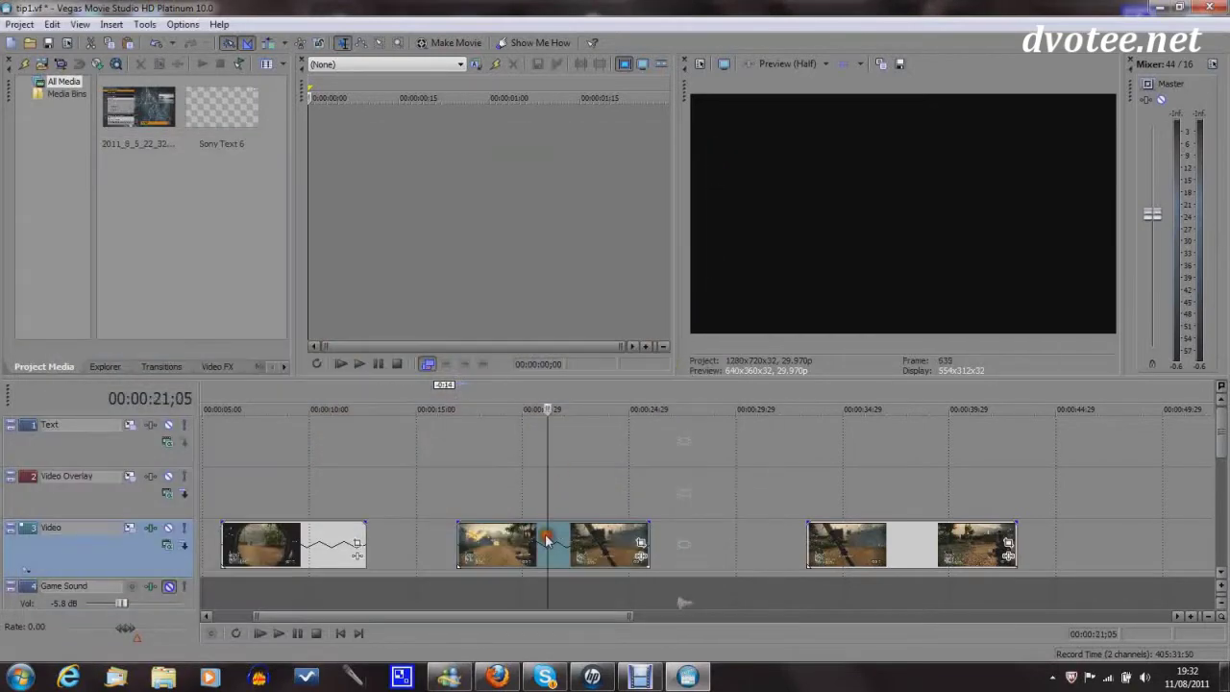
click(642, 548)
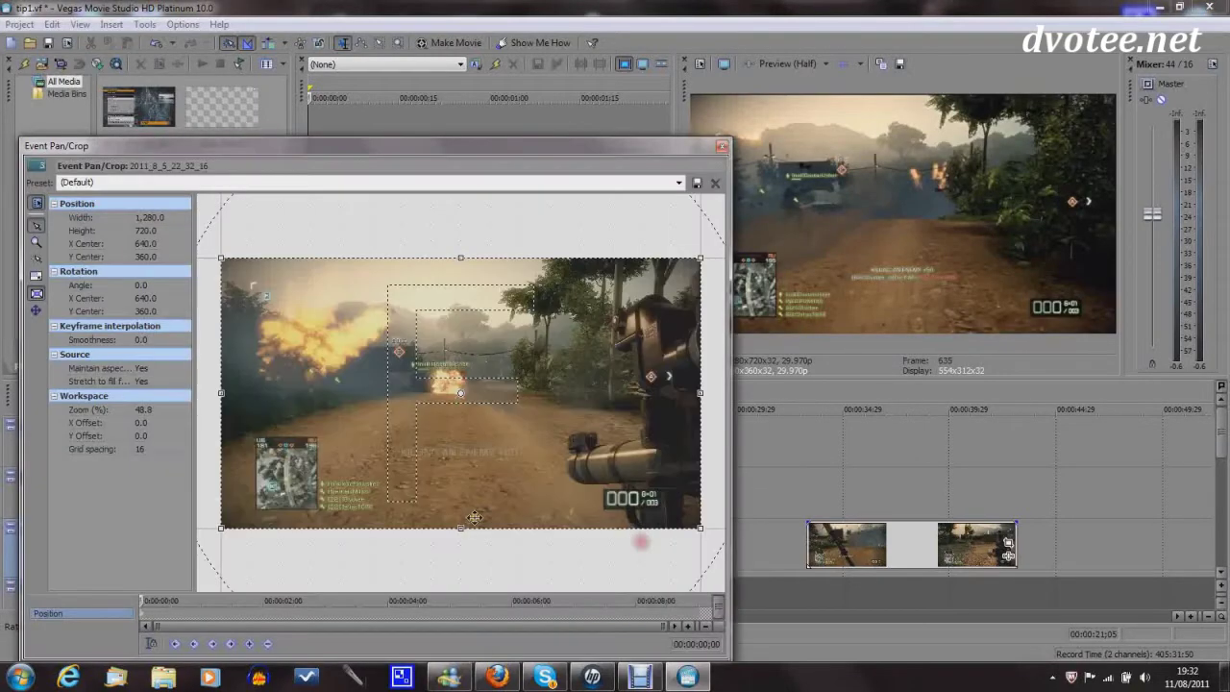
drag(412, 151, 423, 121)
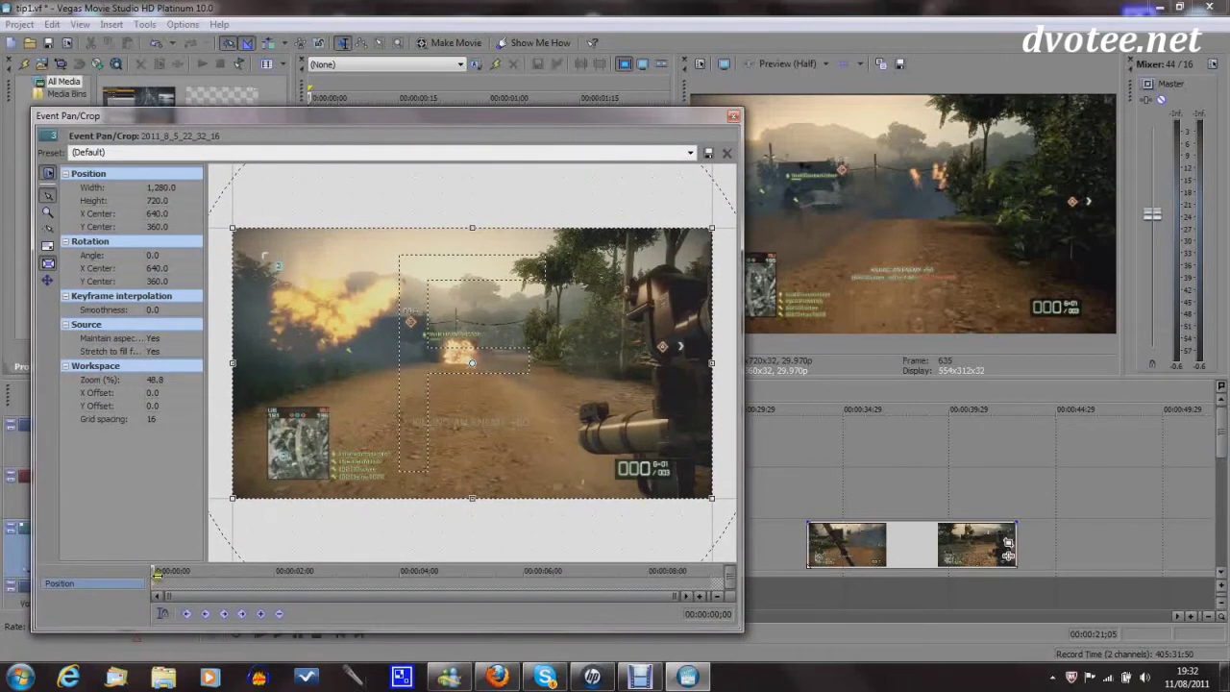
drag(178, 589, 232, 575)
drag(154, 573, 453, 573)
drag(240, 574, 128, 573)
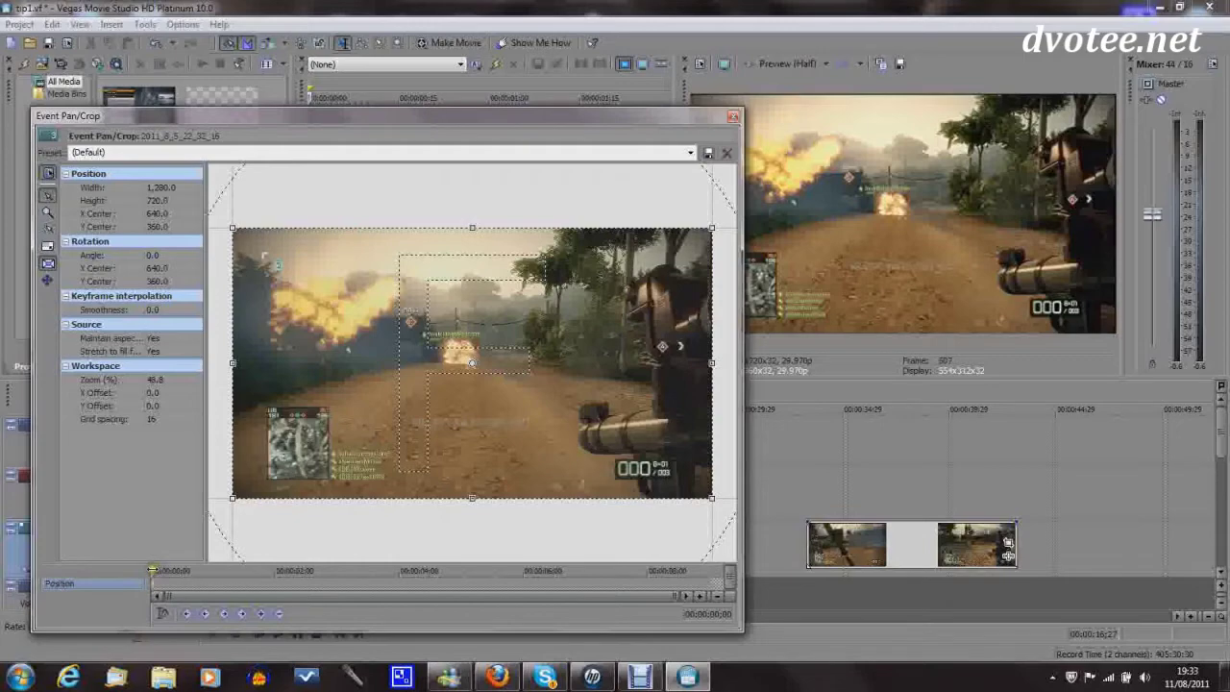
At 2;11 in the clip, crop the frame about its centre to about 1,076 by 603, filling the preview without black bars
drag(152, 570, 297, 577)
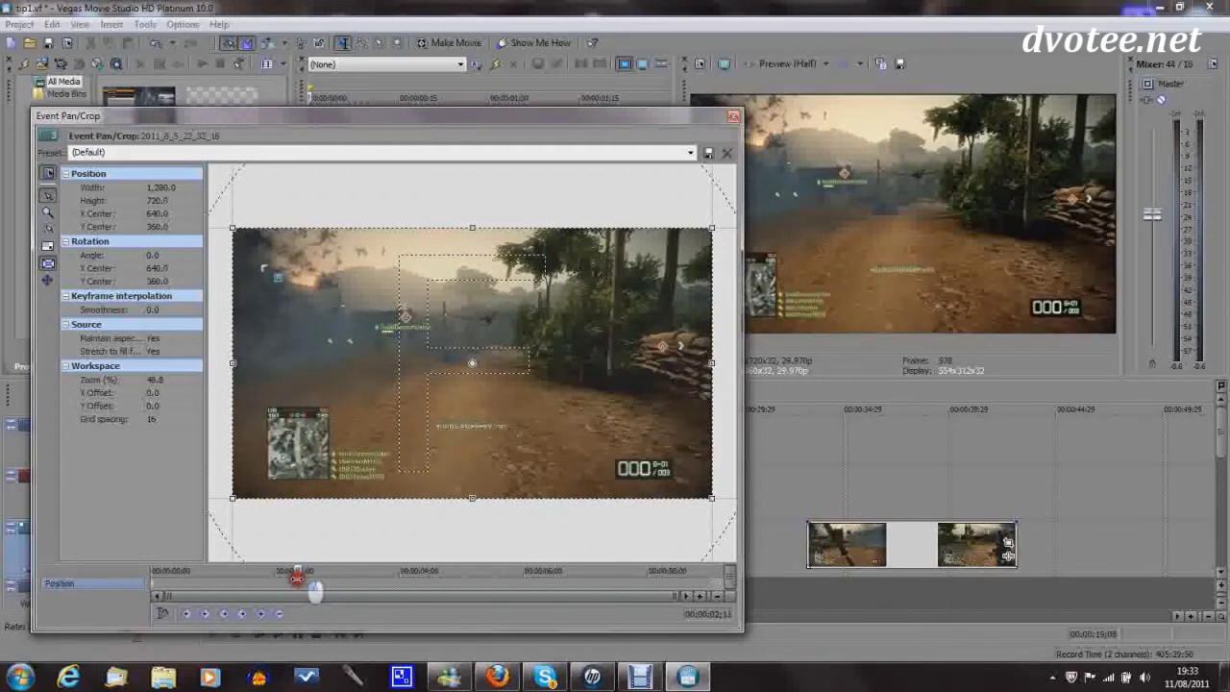
drag(297, 577, 298, 579)
scroll(383, 400, down, 4)
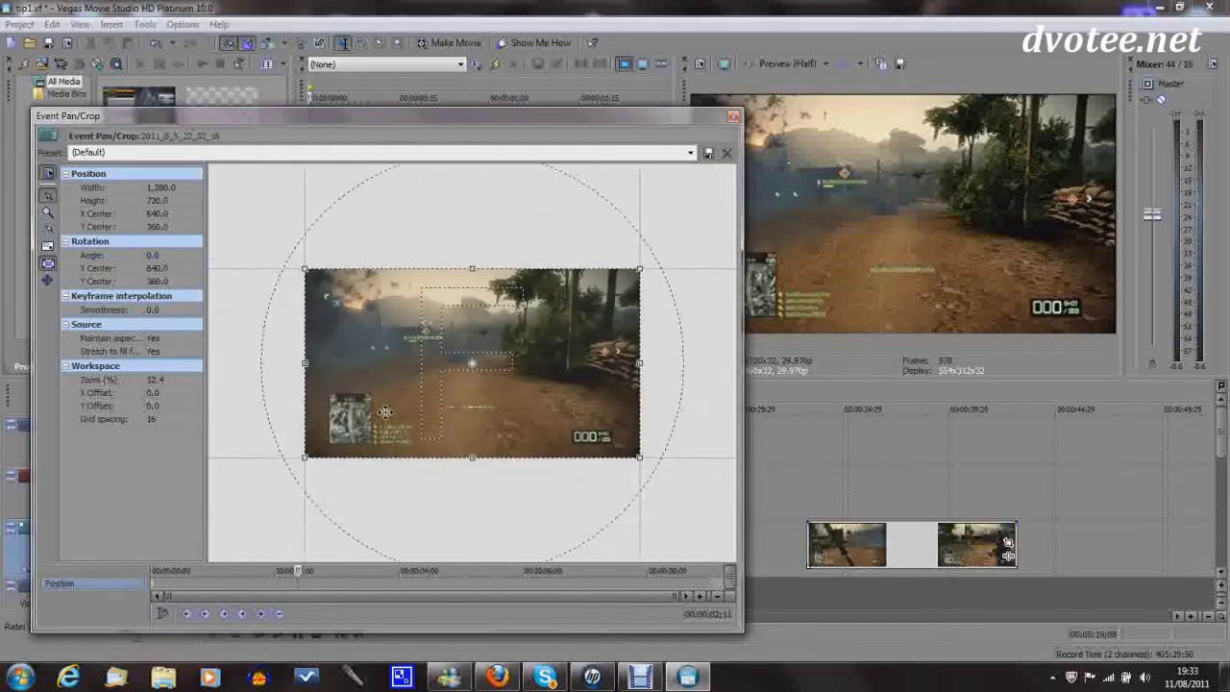
drag(312, 452, 363, 438)
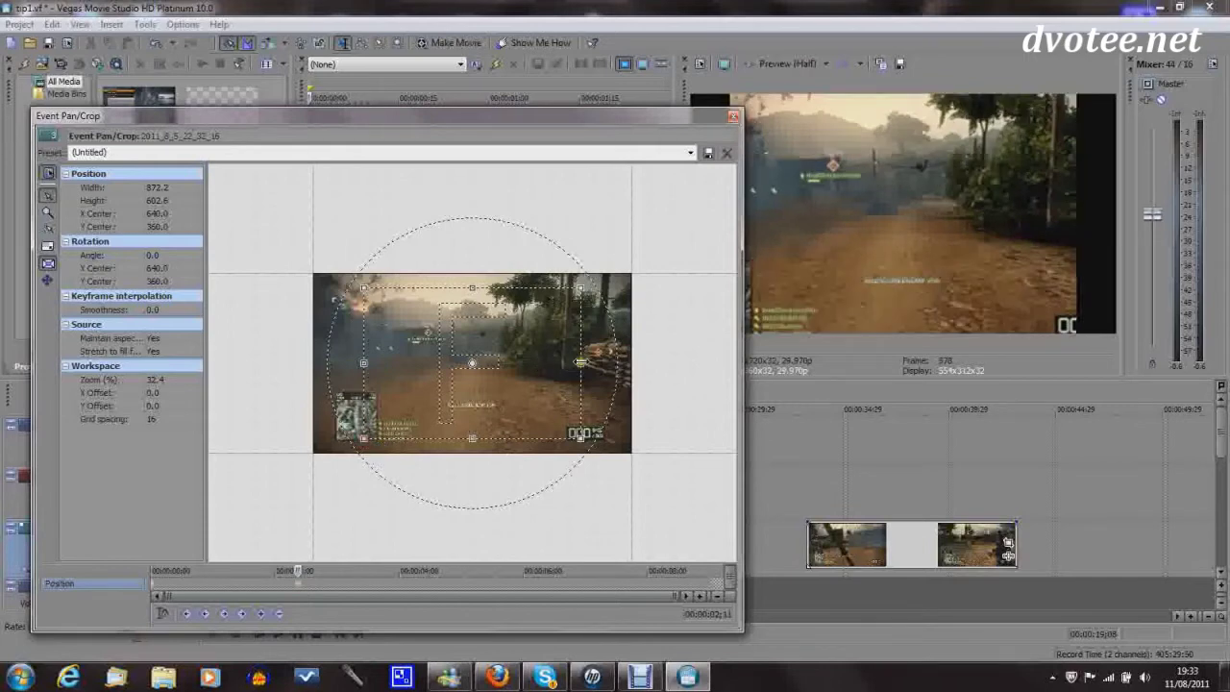
drag(581, 364, 598, 365)
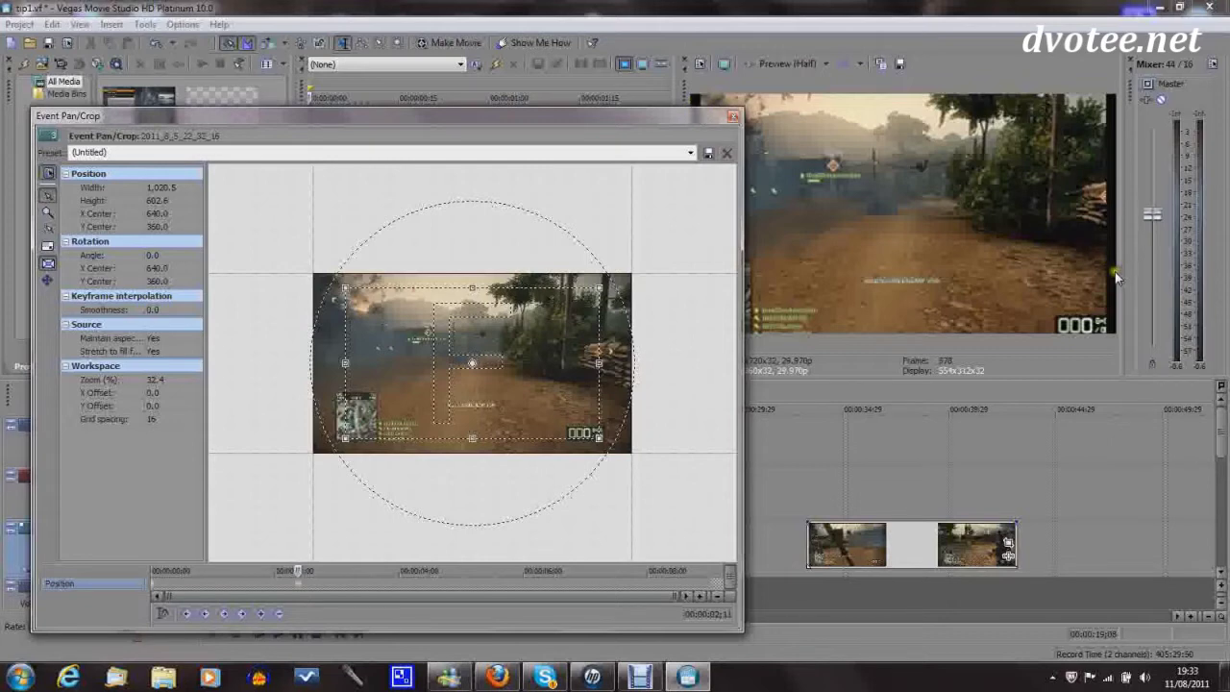
mouse_move(600, 364)
mouse_down()
mouse_move(625, 369)
mouse_move(605, 371)
mouse_up()
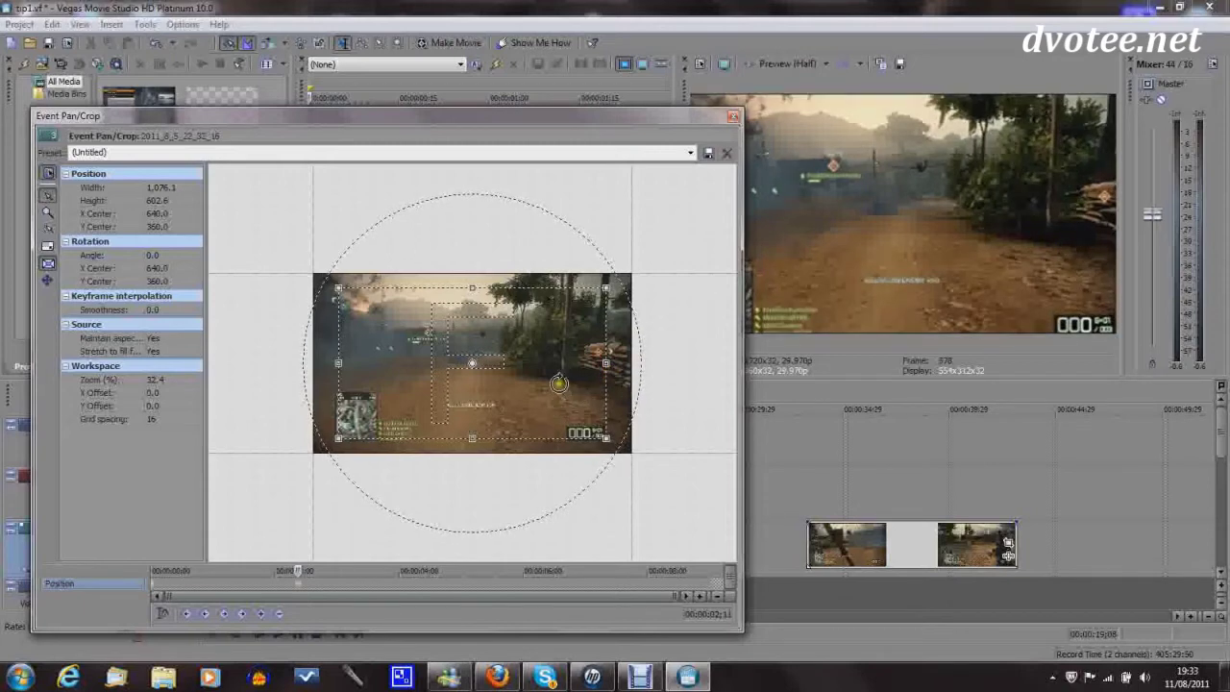
At 5;23 in the clip, tighten the centred crop to about 786 by 442, keeping the preview filled
drag(296, 572, 525, 591)
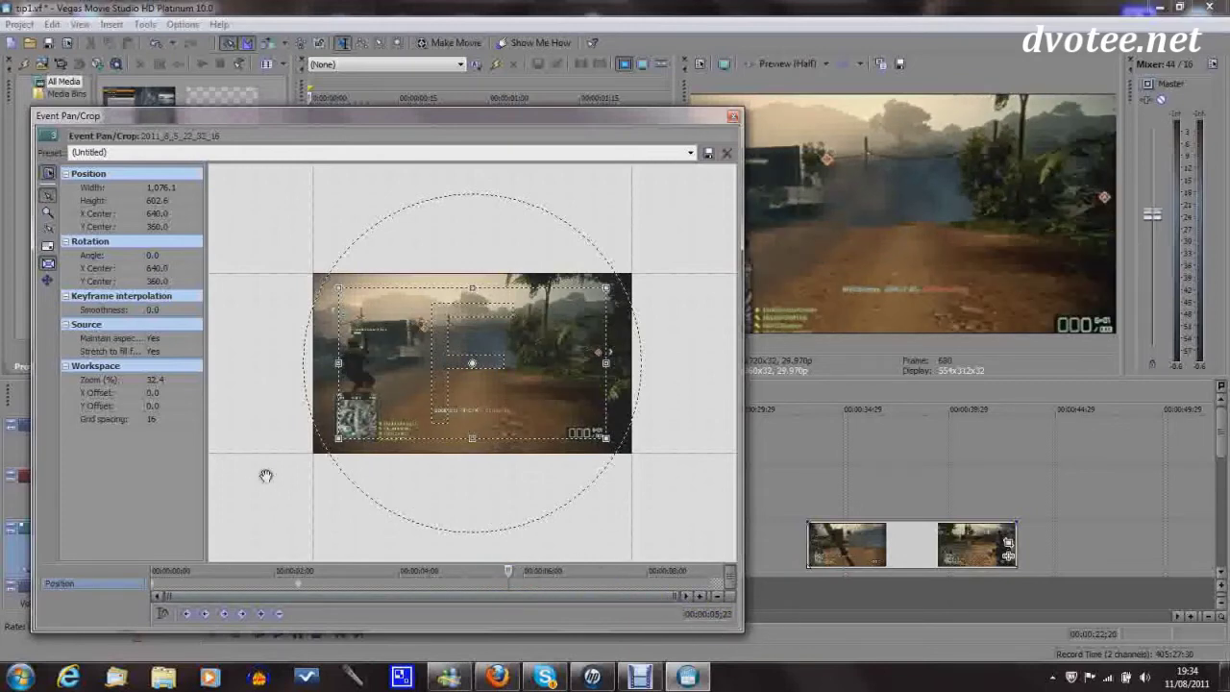
drag(337, 437, 432, 436)
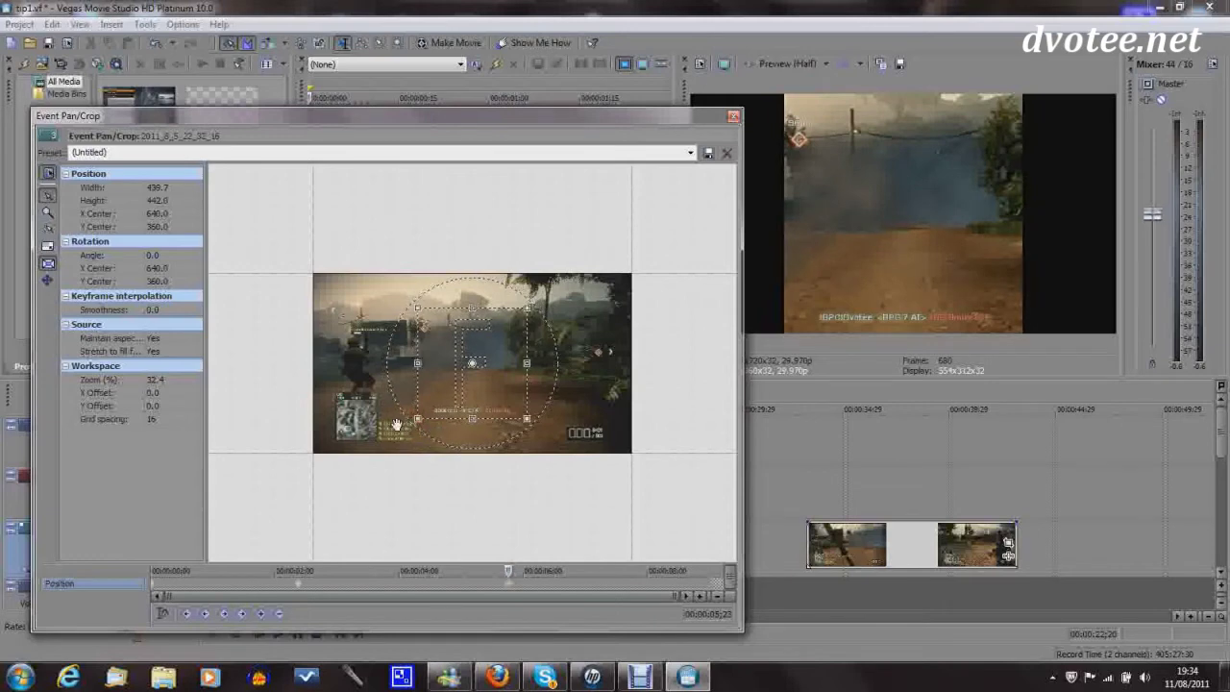
drag(527, 363, 578, 368)
drag(575, 368, 571, 367)
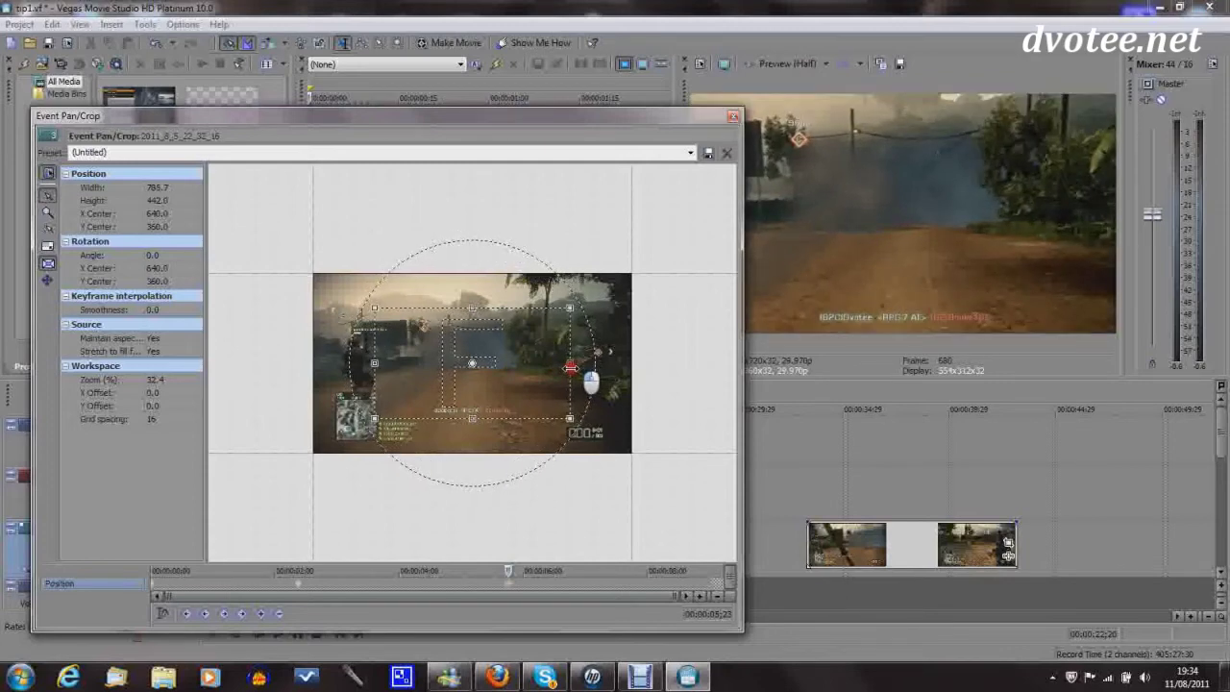
At 8;29, the end of the clip, restore the crop to the full 1,280 by 720 frame
drag(506, 573, 708, 576)
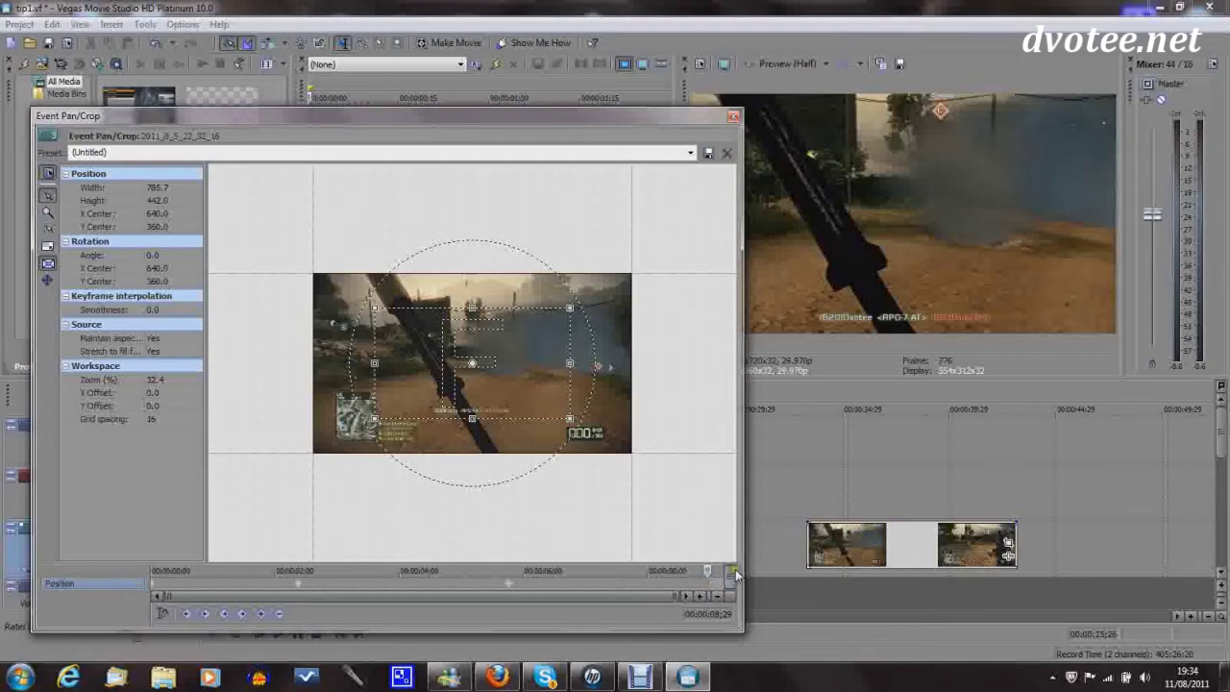
right_click(524, 399)
click(558, 410)
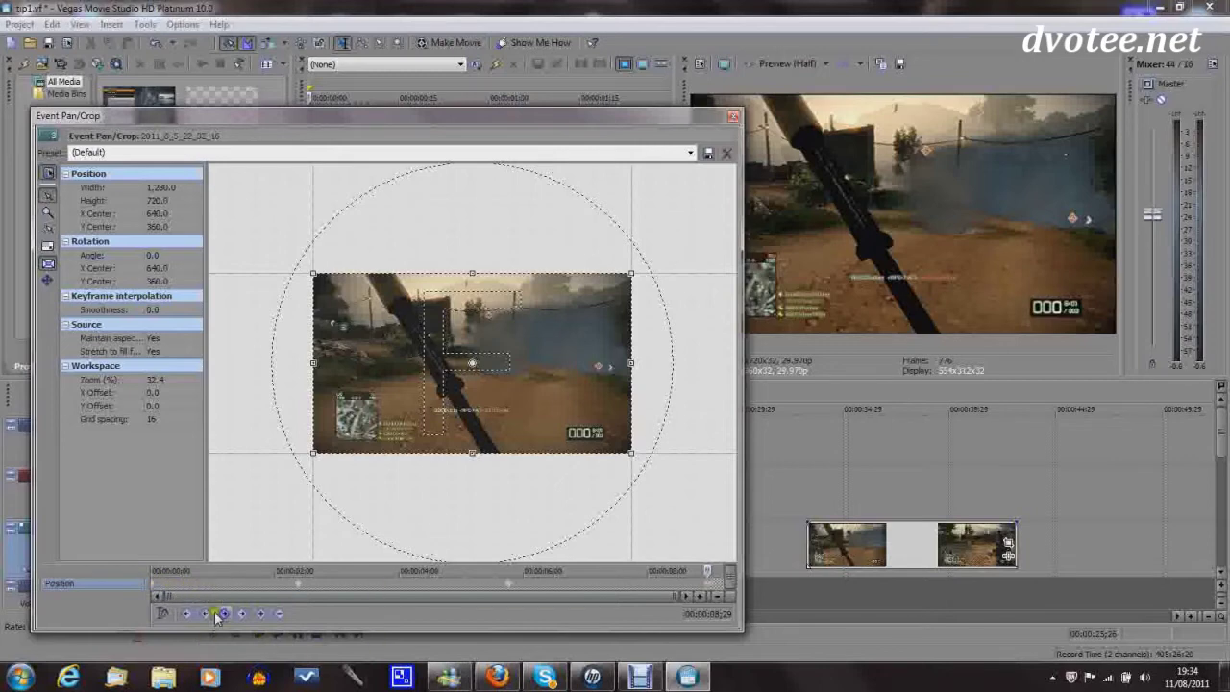
Scrub the clip from its first keyframe to its end to preview the zoom, and return to the first keyframe
click(189, 620)
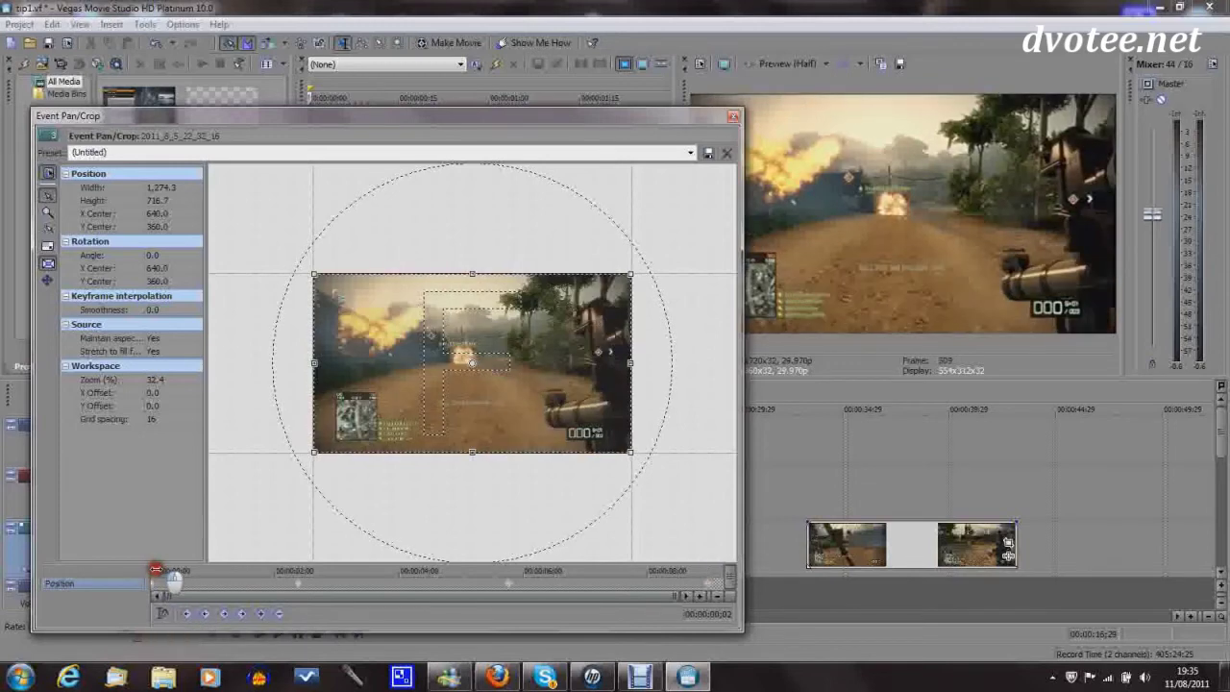
drag(156, 574, 181, 576)
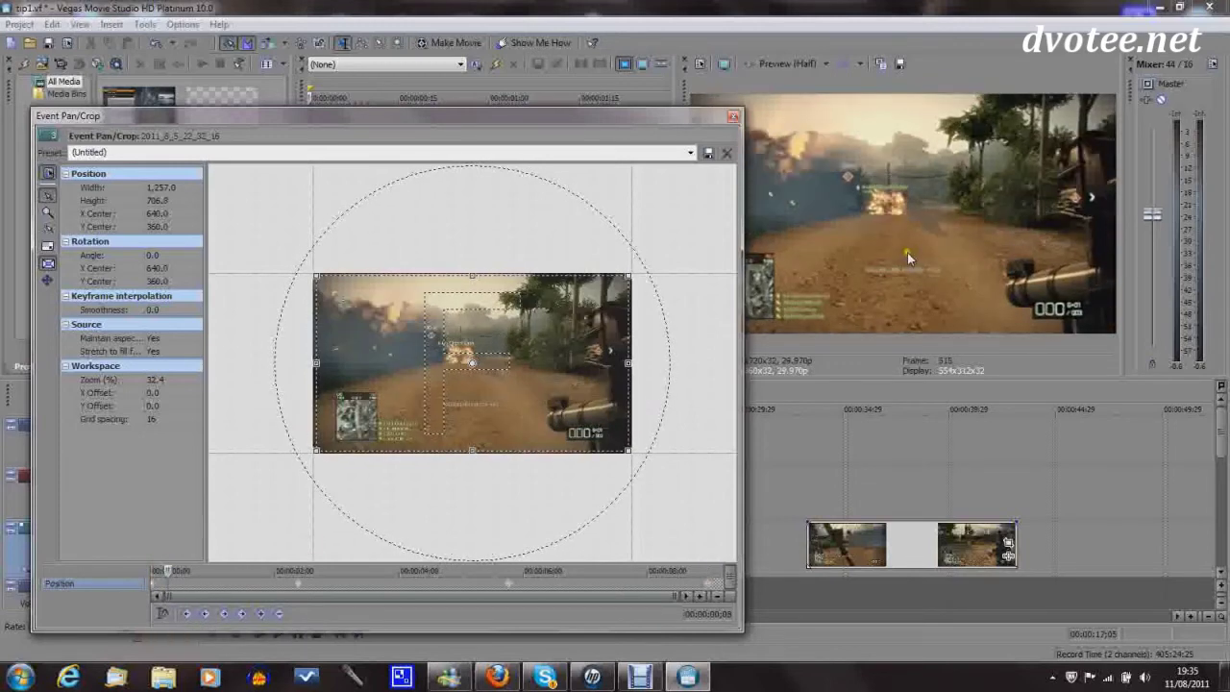
drag(165, 571, 704, 571)
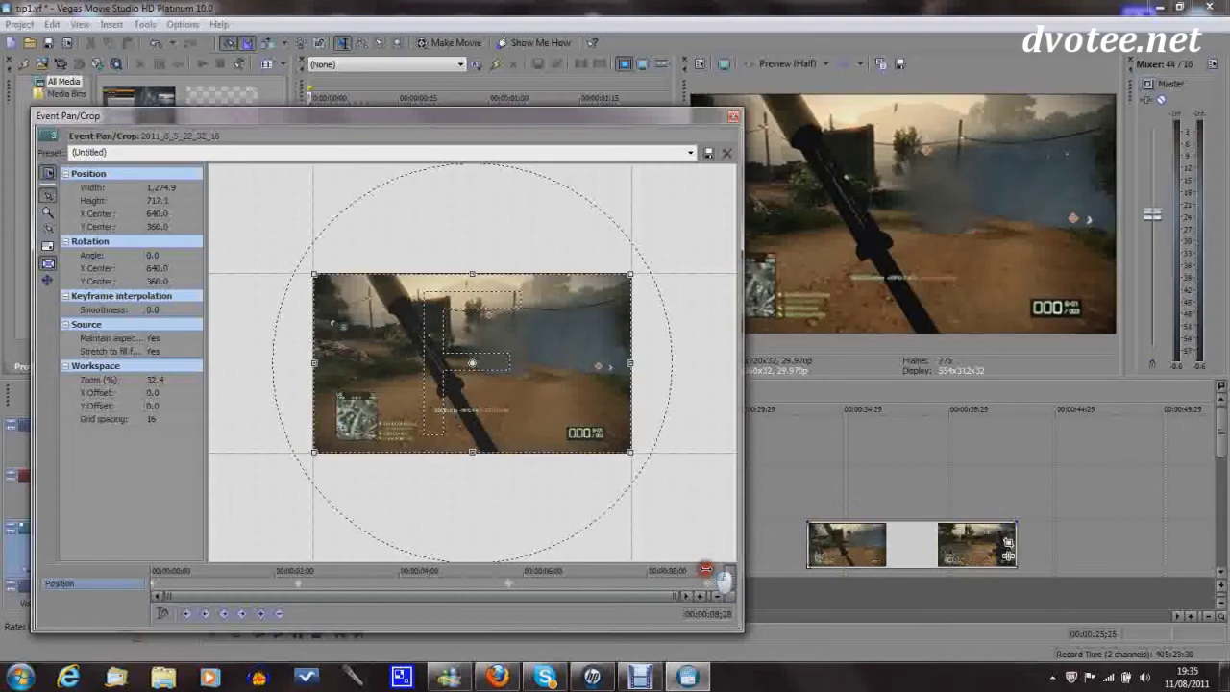
click(185, 615)
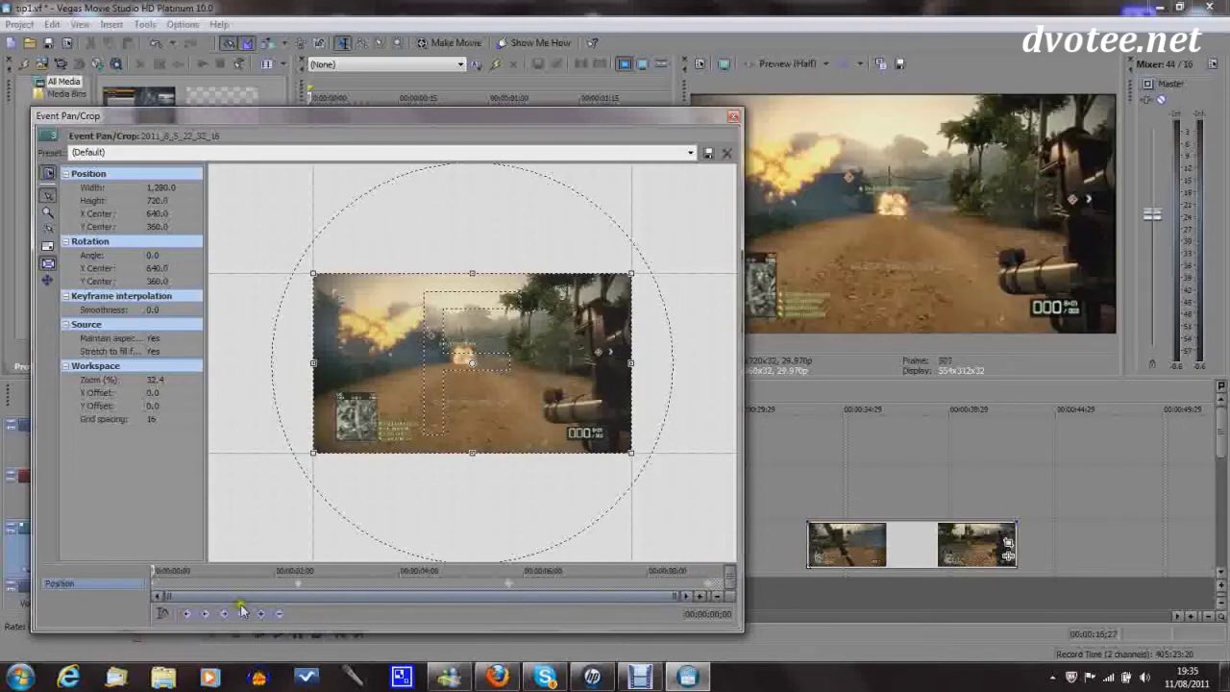
Set the last three pan/crop keyframes to Smooth interpolation and close the Event Pan/Crop settings
right_click(708, 583)
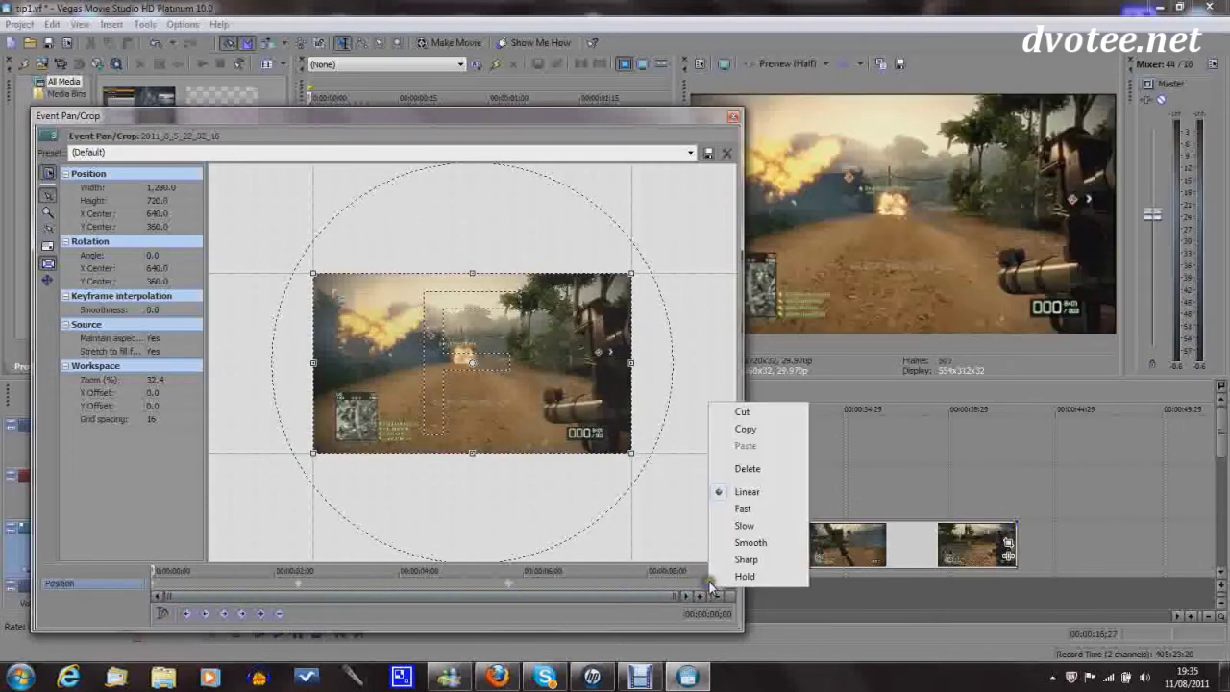
click(750, 544)
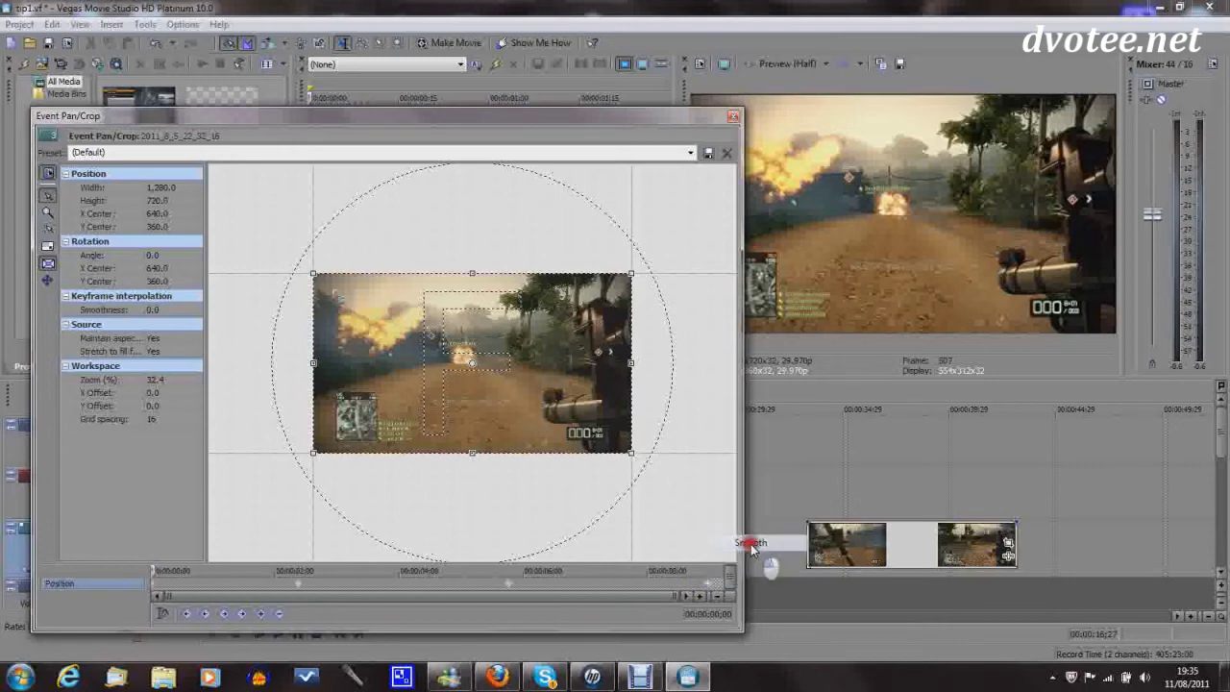
right_click(512, 586)
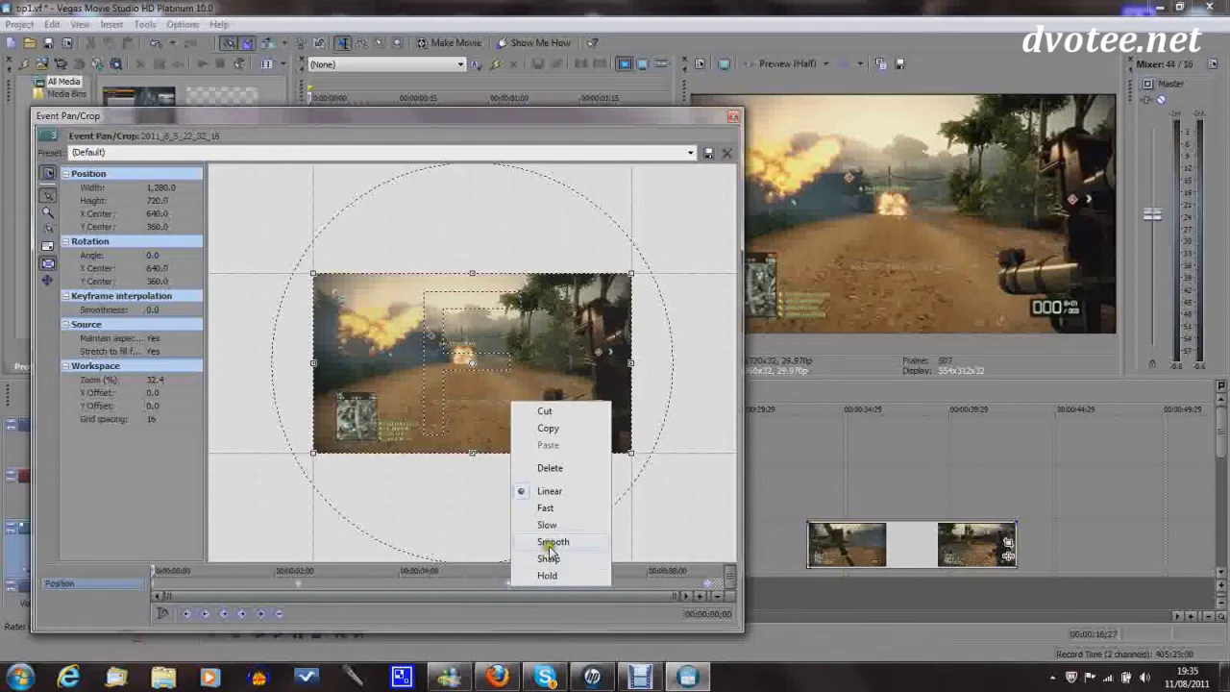
click(552, 543)
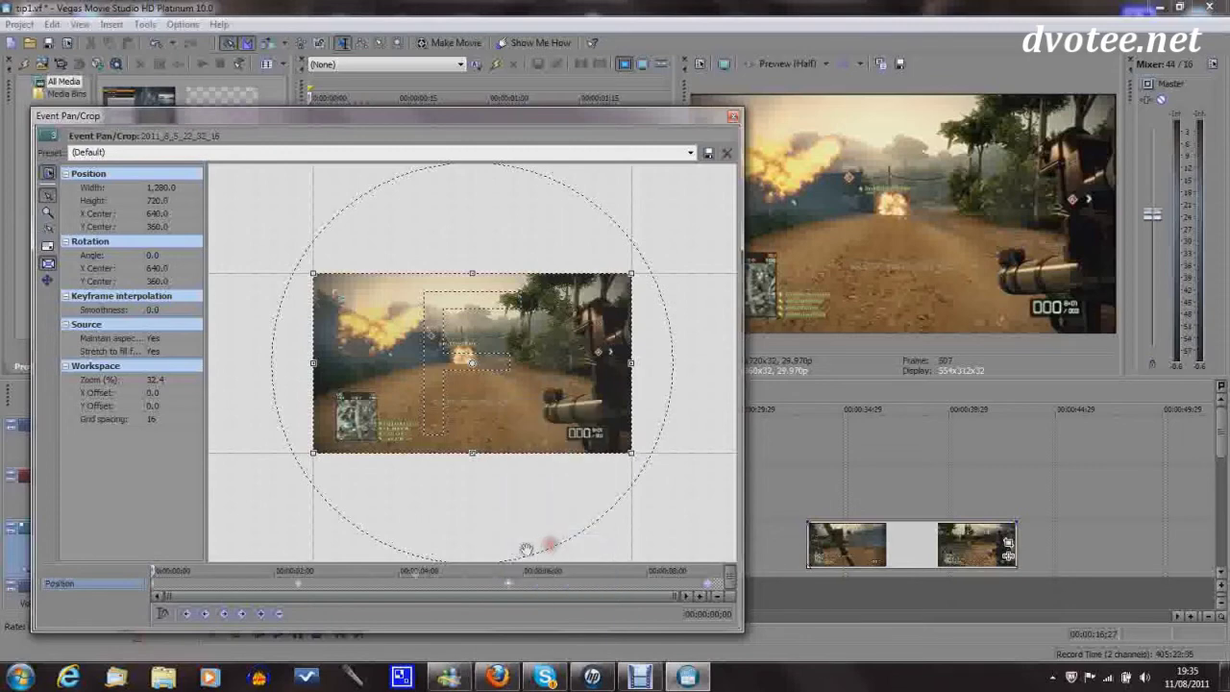
right_click(299, 585)
click(325, 541)
click(733, 117)
Close the gaps on the Video track by placing the second and third clips directly after the preceding ones
drag(519, 551, 438, 550)
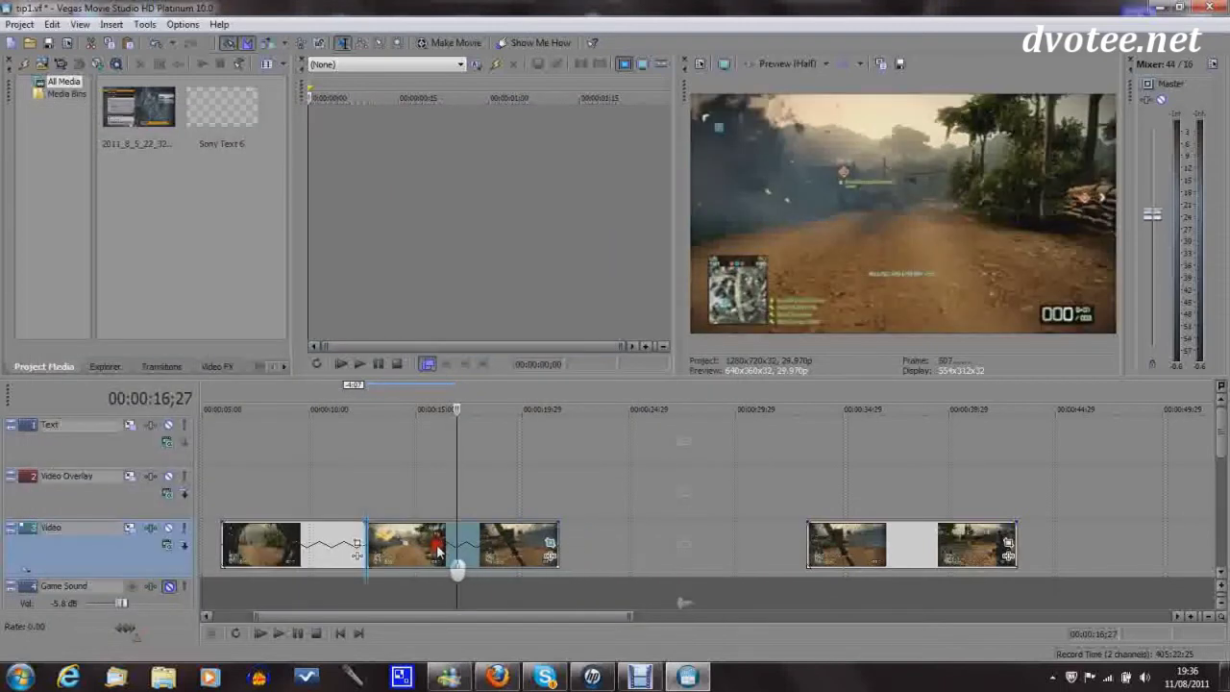
drag(850, 550, 603, 553)
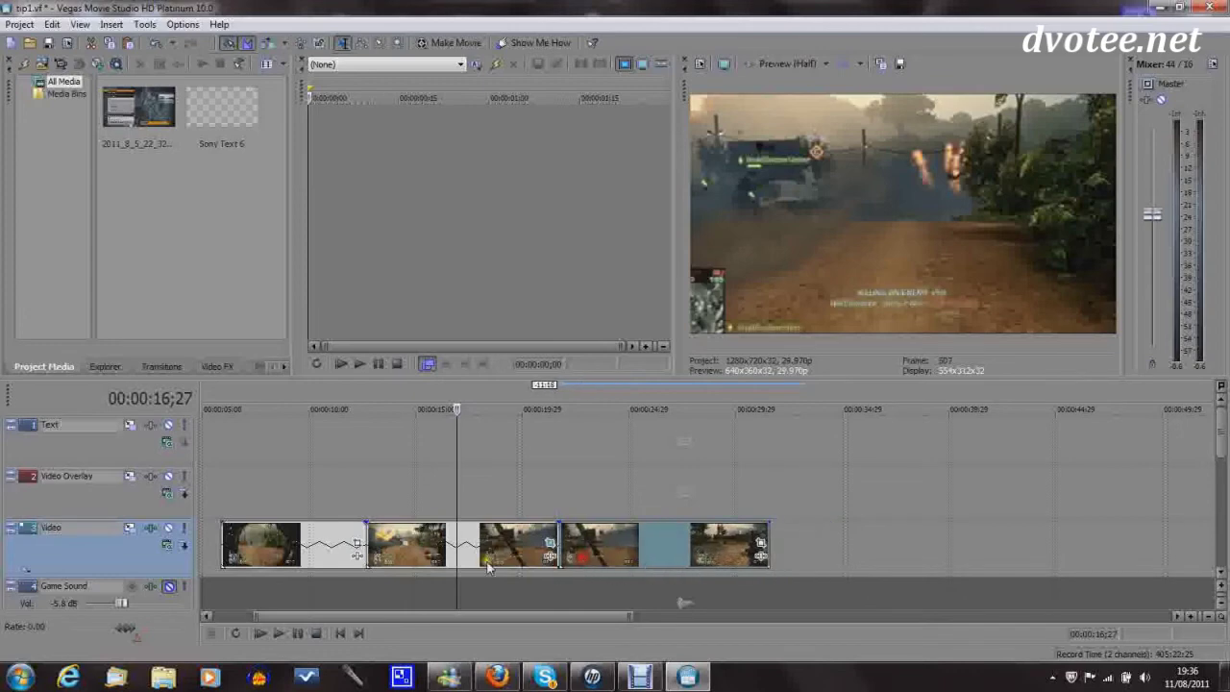
Play the joined clips from just before the first one and pause near the end of the third
click(214, 554)
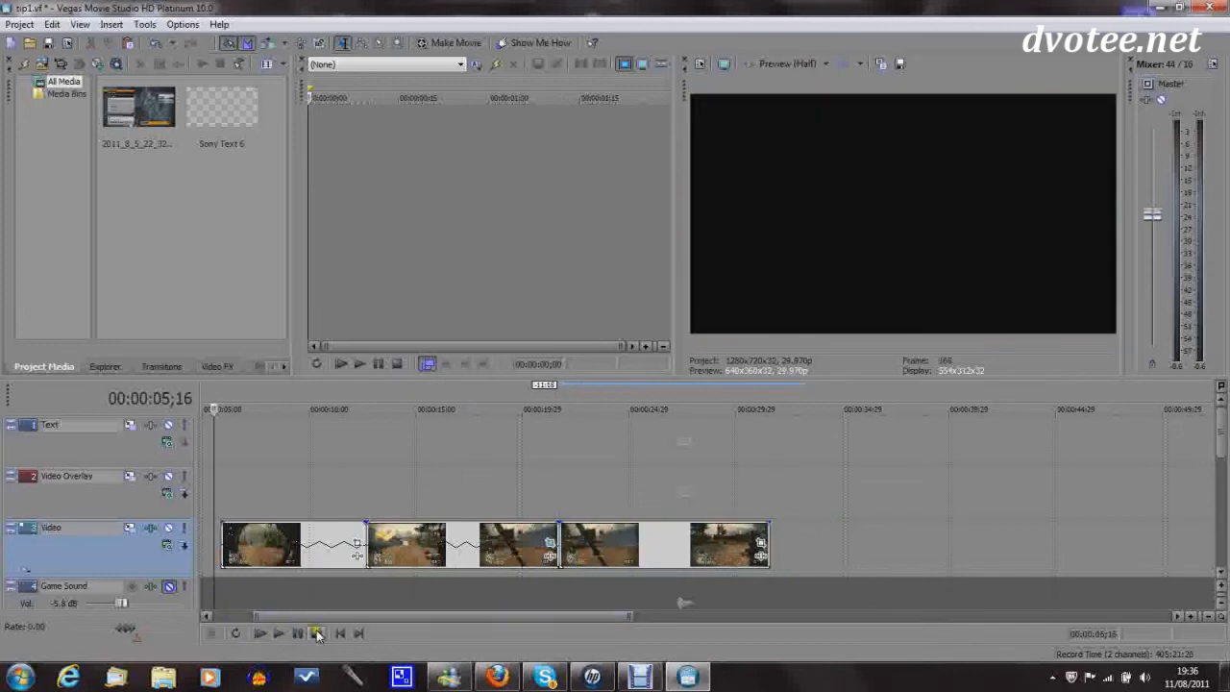
click(279, 634)
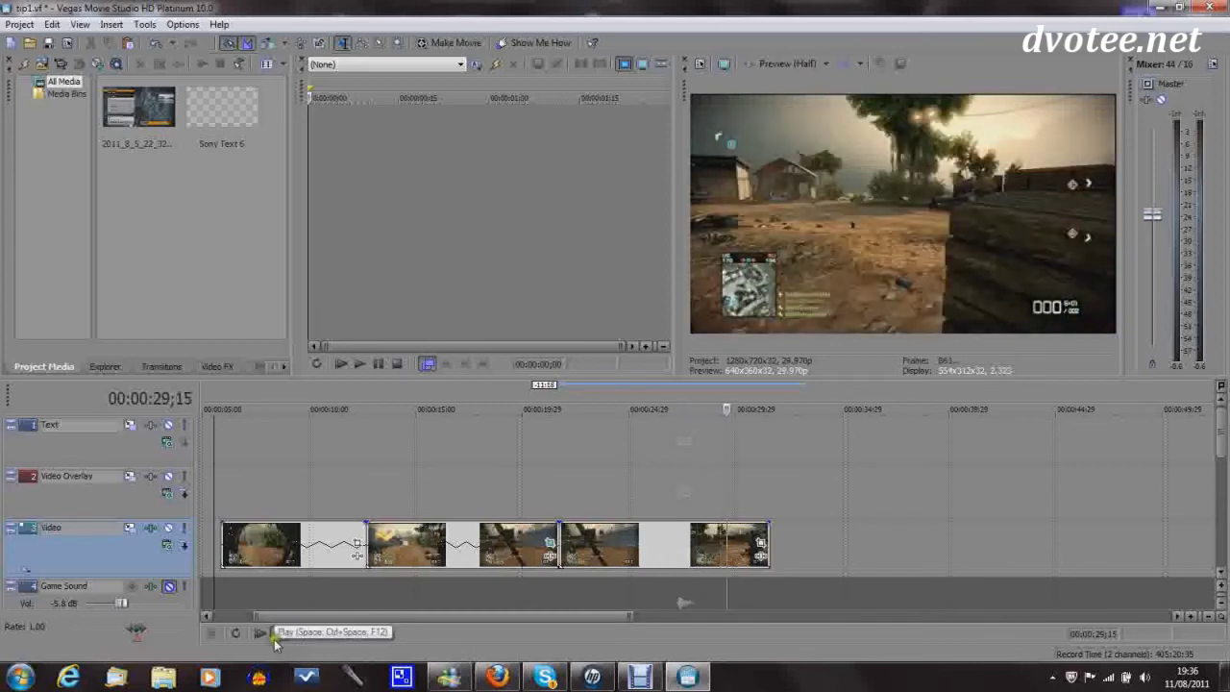
click(301, 635)
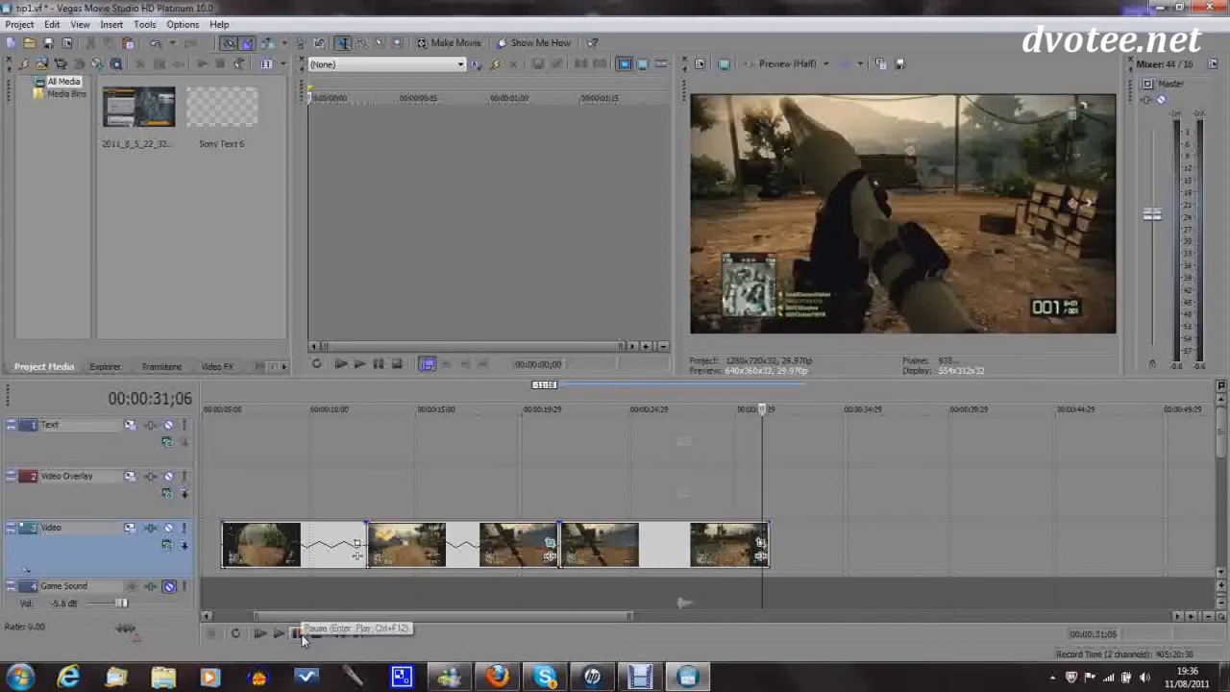